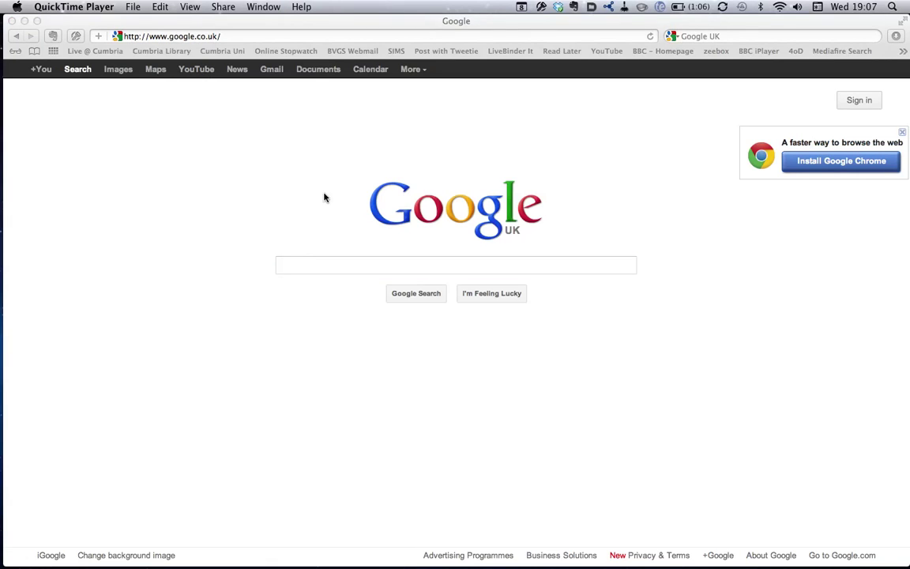
# - Replace the Google address with bvgs.edmodo.com in Safari's address bar and go there
pyautogui.click(247, 36)
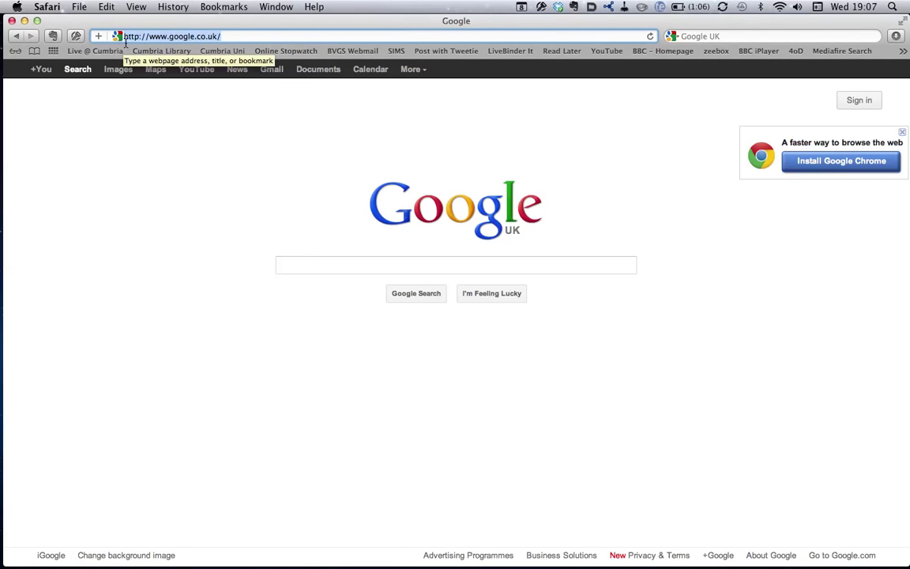
pyautogui.write('bvgs.')
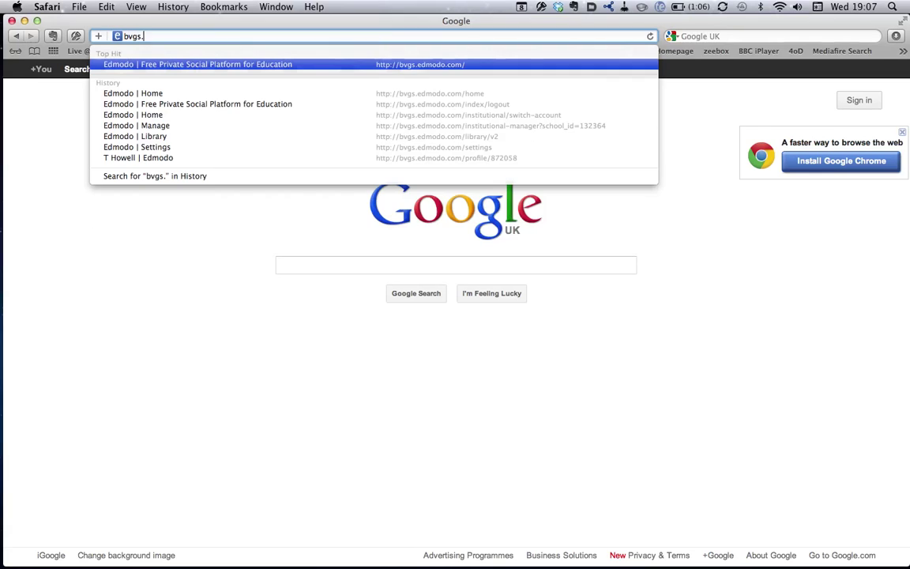
pyautogui.write('edmodo.com/')
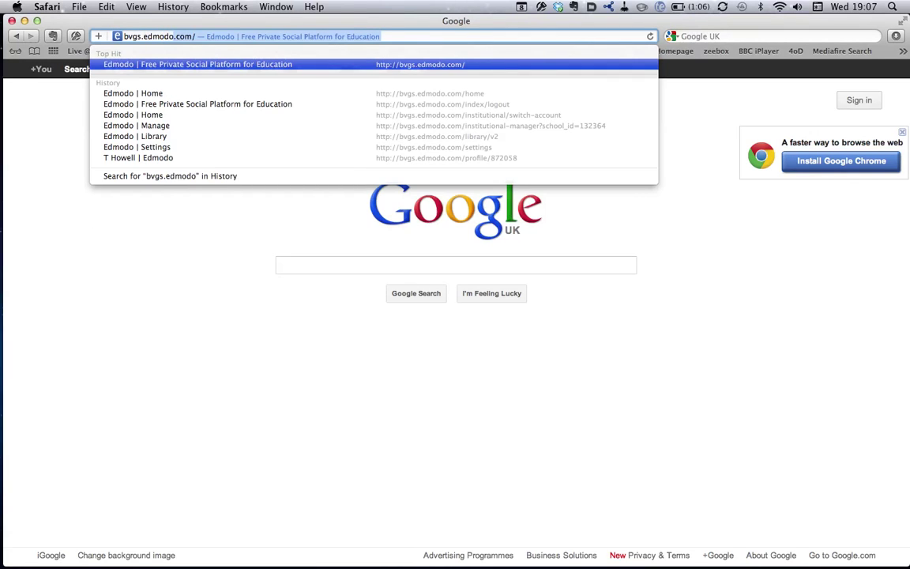
pyautogui.press('Return')
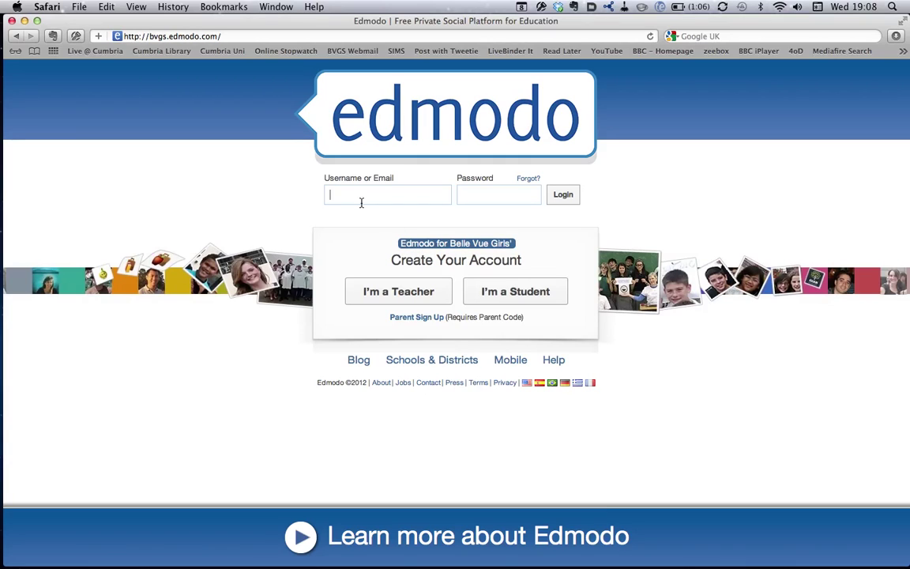
# - Choose the I'm a Student option to start a student sign-up
pyautogui.click(512, 299)
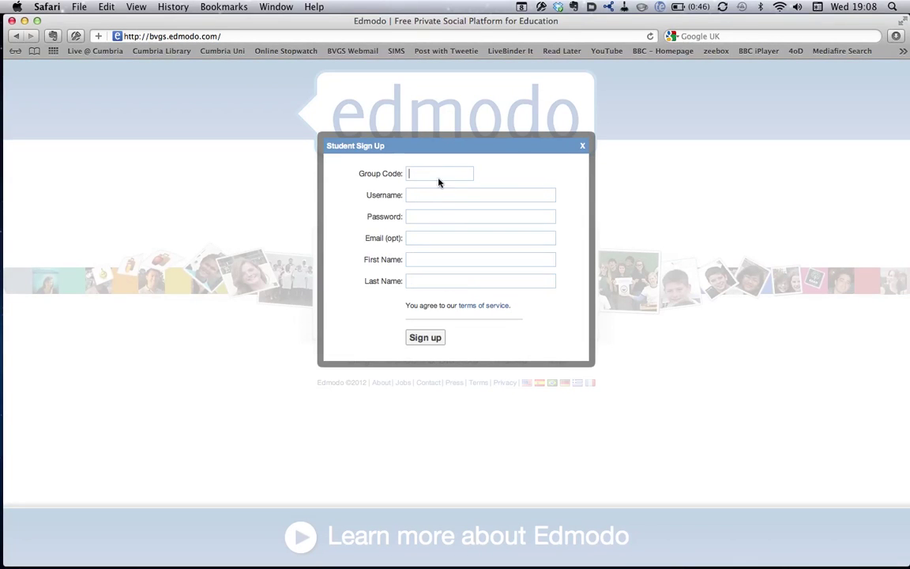
# - Enter the group code, student username, password, school e-mail and first and last name, then sign up
pyautogui.click(412, 221)
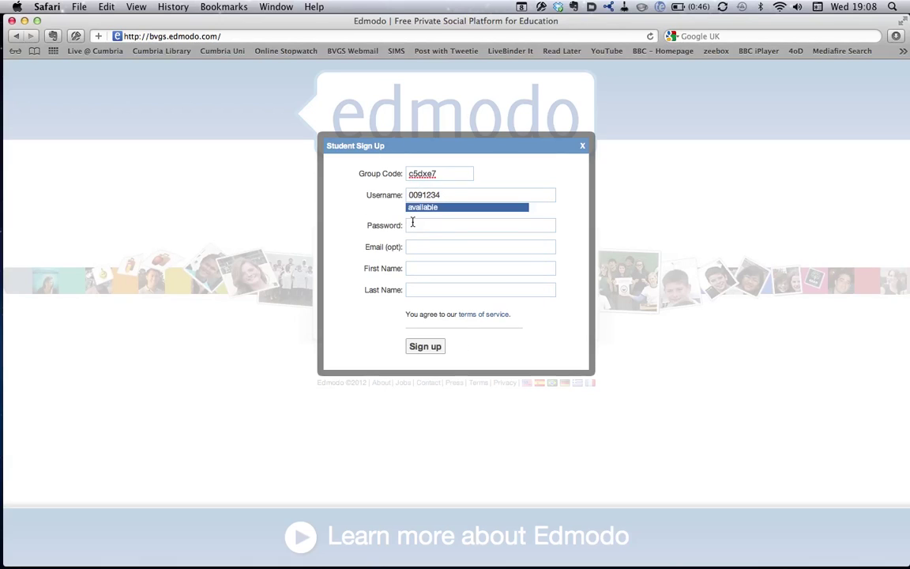
pyautogui.write('passwo')
pyautogui.click(424, 245)
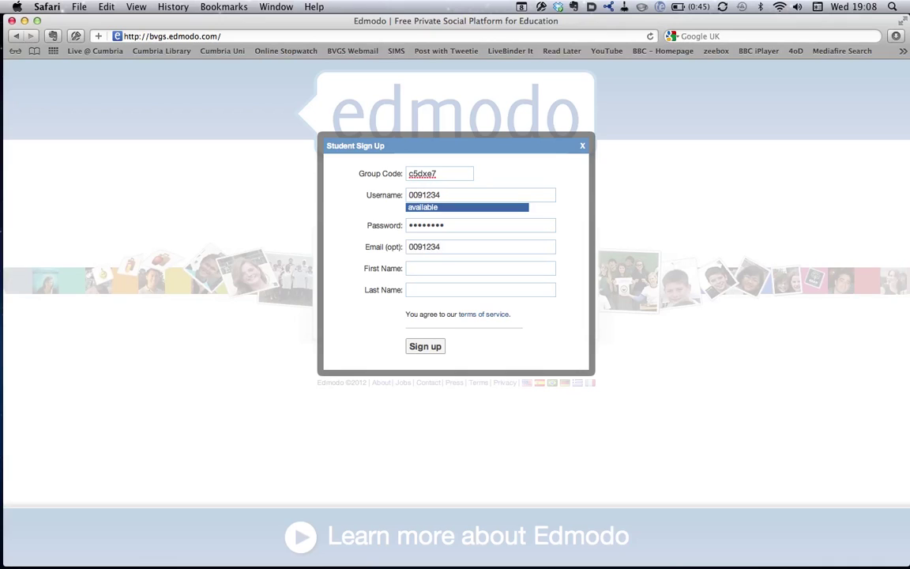
pyautogui.write('Student')
pyautogui.click(425, 348)
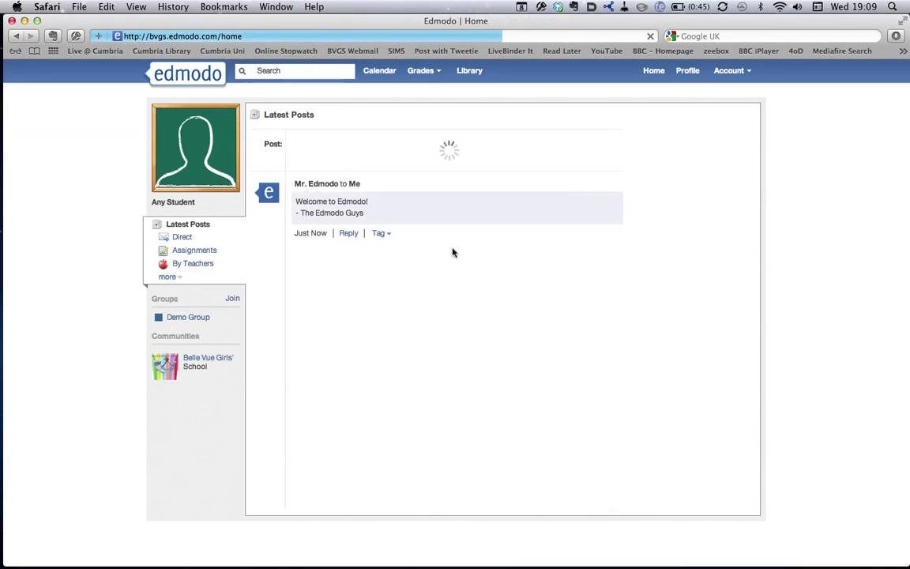
# - Open Demo Group from the Groups sidebar, then the Account menu
pyautogui.click(188, 320)
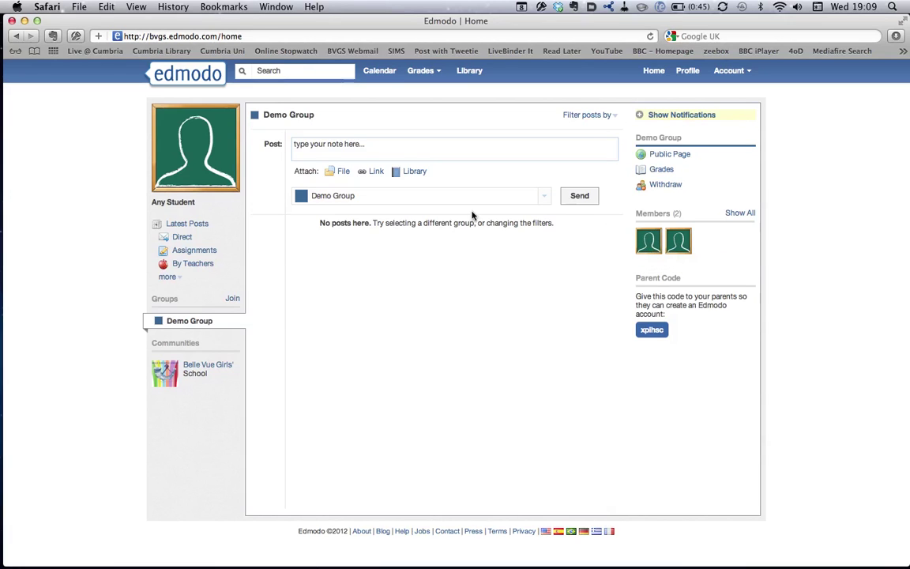
pyautogui.click(736, 74)
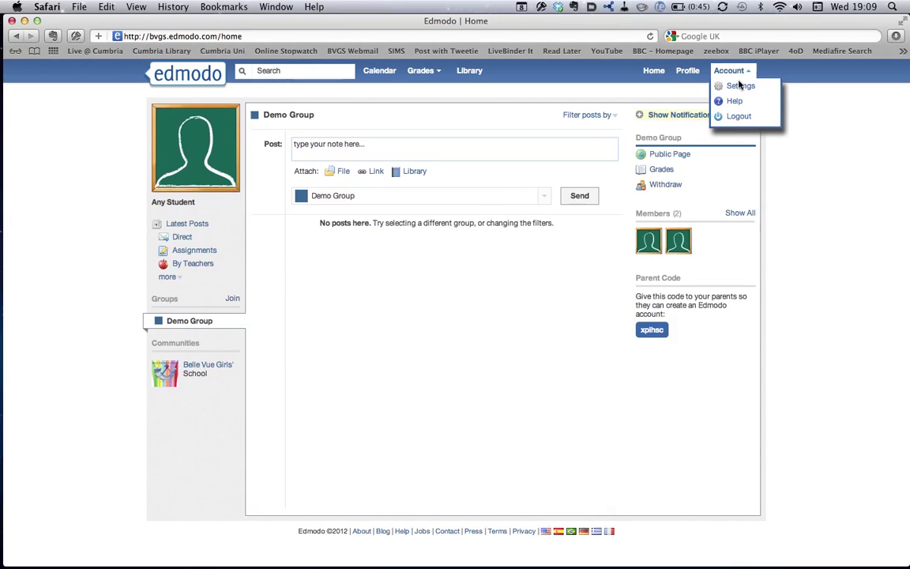
# - Go to account Settings and pick the coloured pencils picture as the profile photo
pyautogui.click(737, 89)
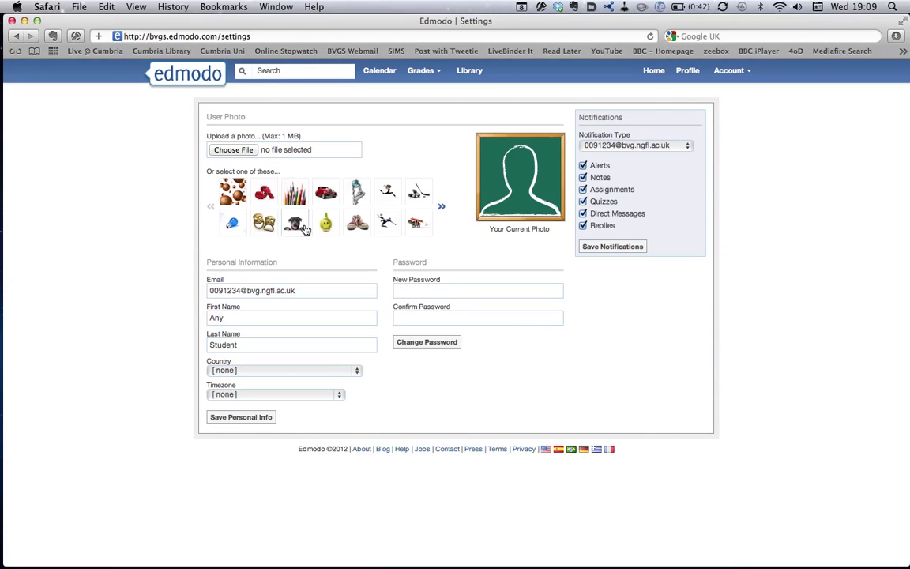
pyautogui.click(300, 197)
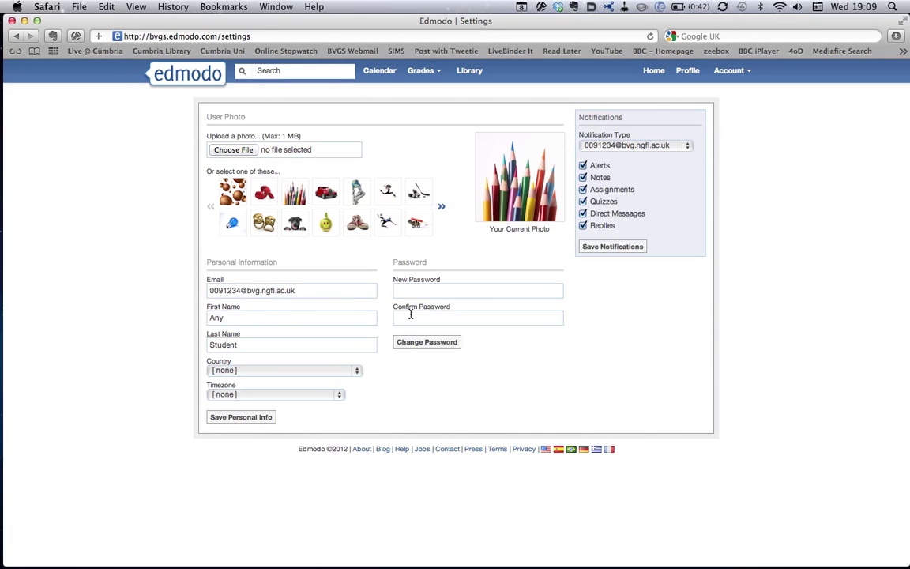
# - Set the country to United Kingdom, save the personal info, and return home via the logo
pyautogui.click(294, 377)
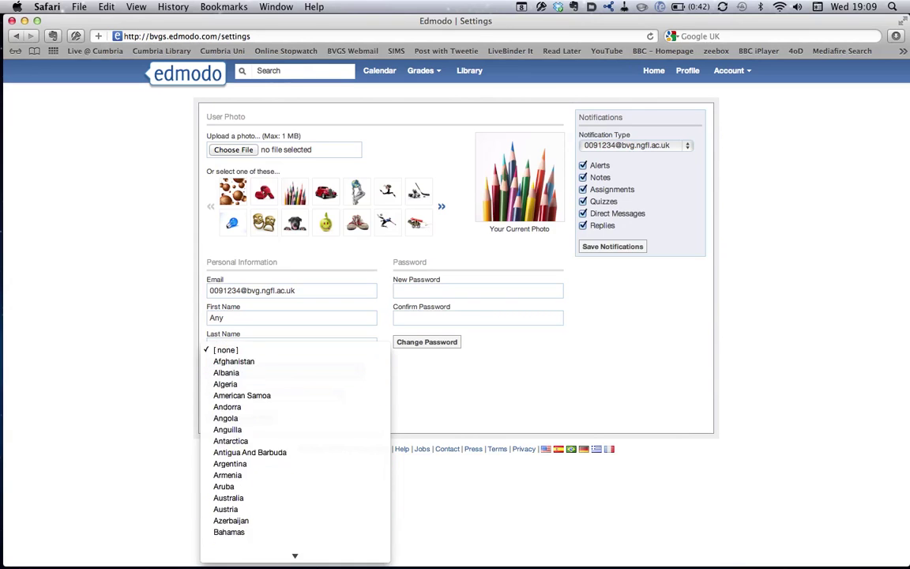
pyautogui.moveTo(295, 555)
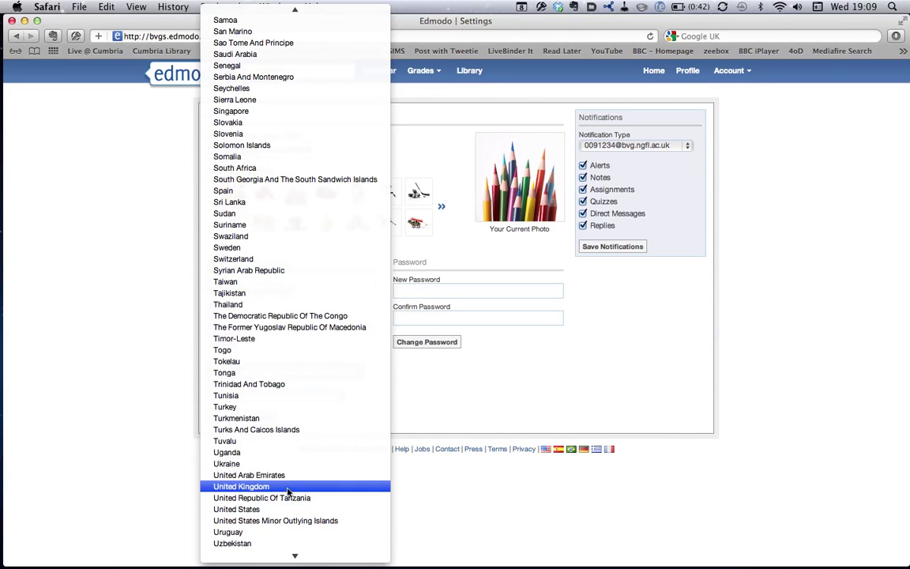
pyautogui.click(289, 488)
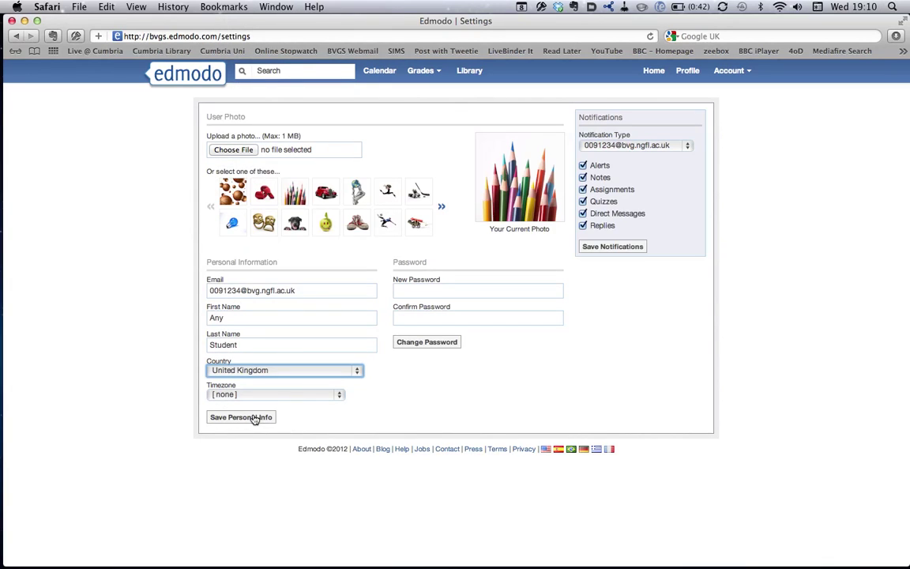
pyautogui.click(255, 418)
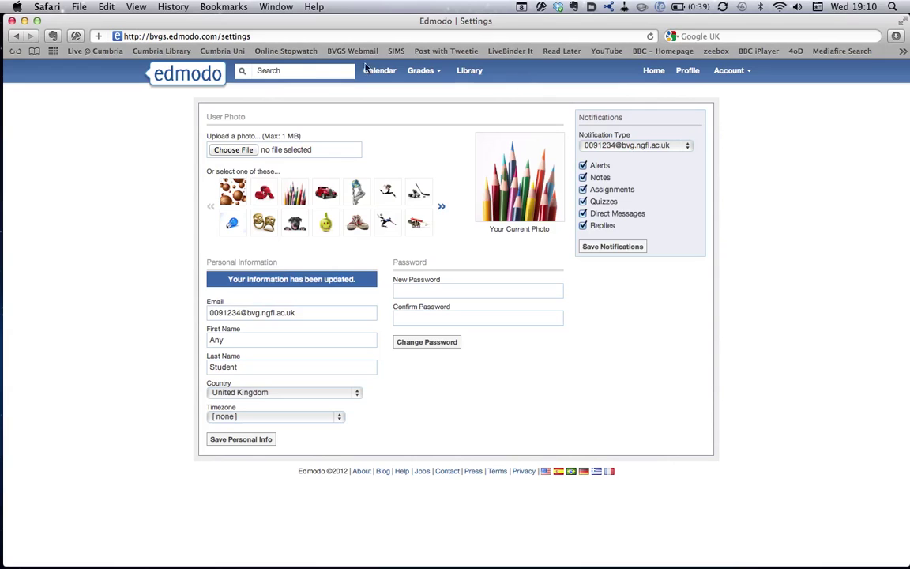
pyautogui.click(210, 73)
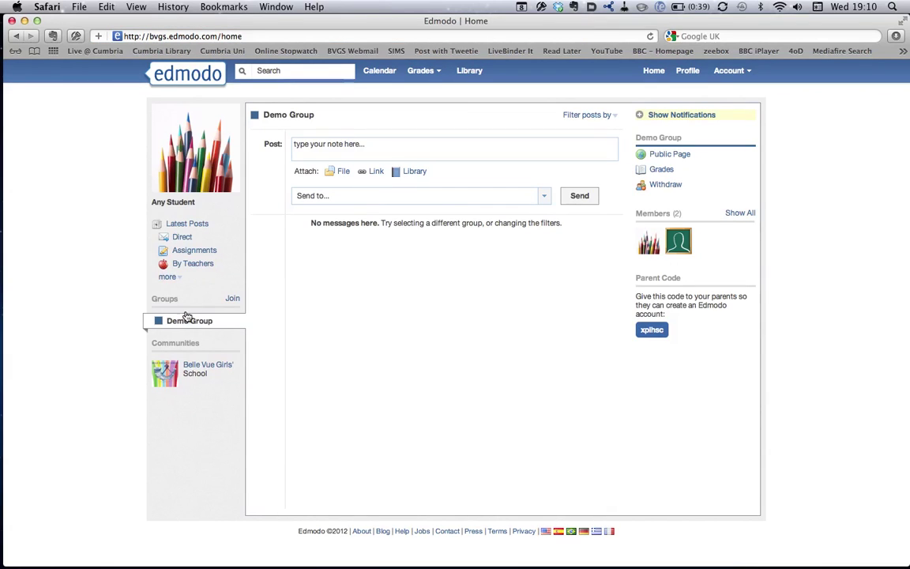
# - Post 'Hi Guys. I've logged in to the demo group.' to Demo Group
pyautogui.click(316, 147)
pyautogui.write("Hi Guys. I've logged in to the demo group.")
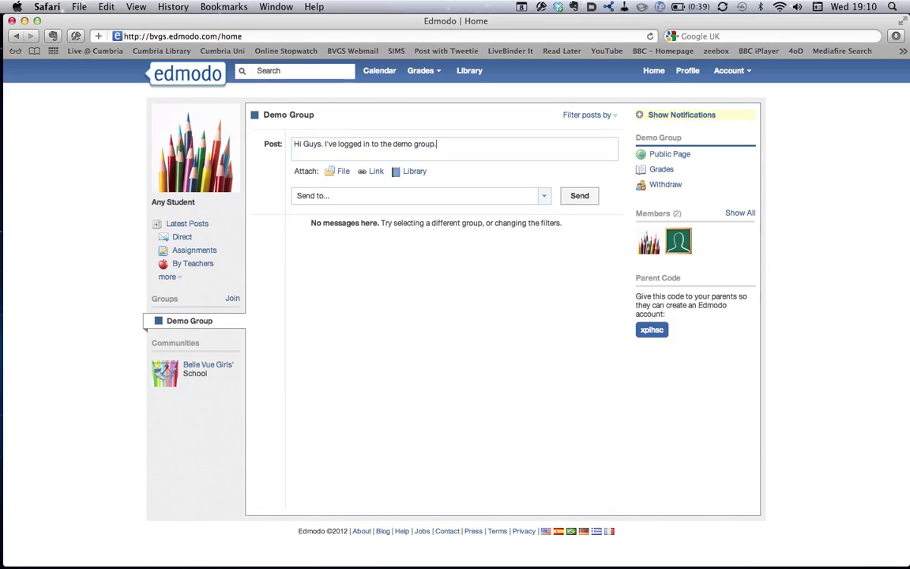
pyautogui.click(310, 199)
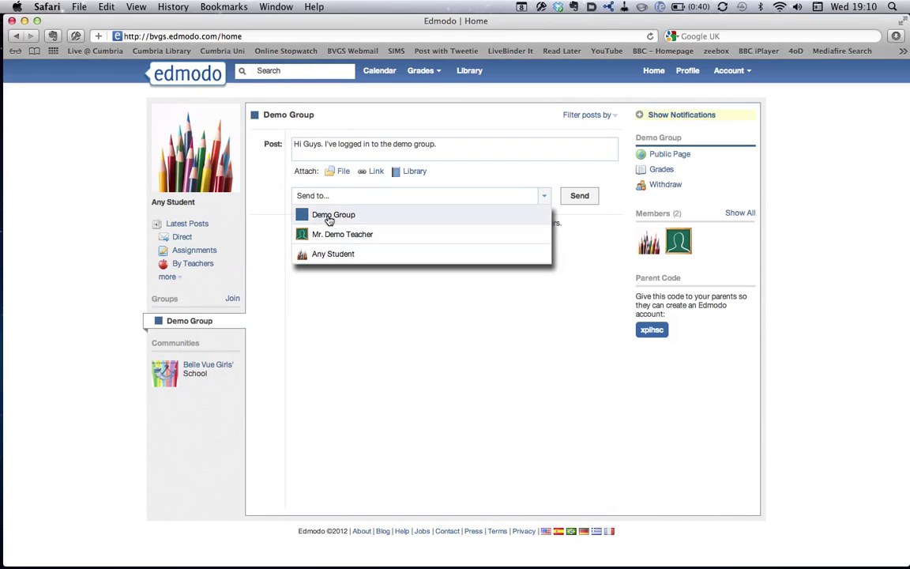
pyautogui.click(329, 216)
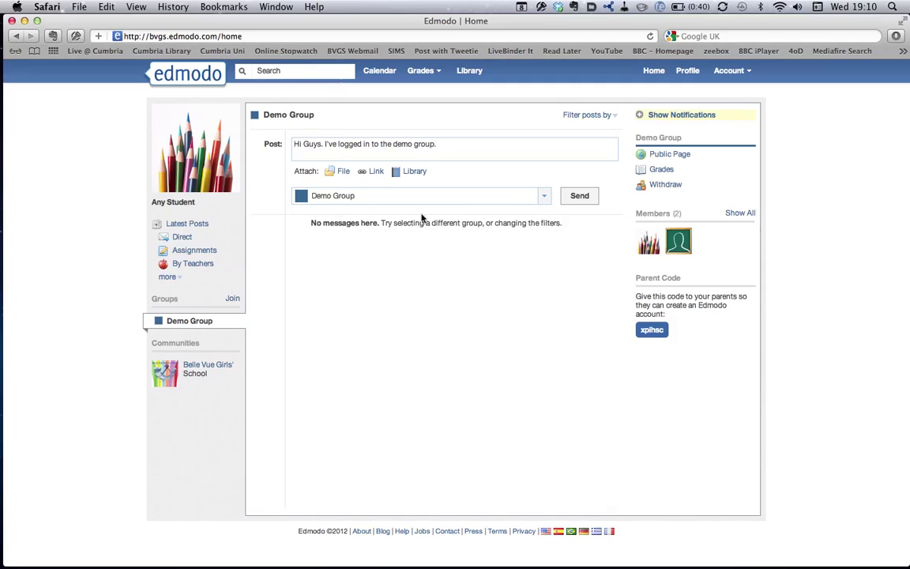
pyautogui.click(581, 197)
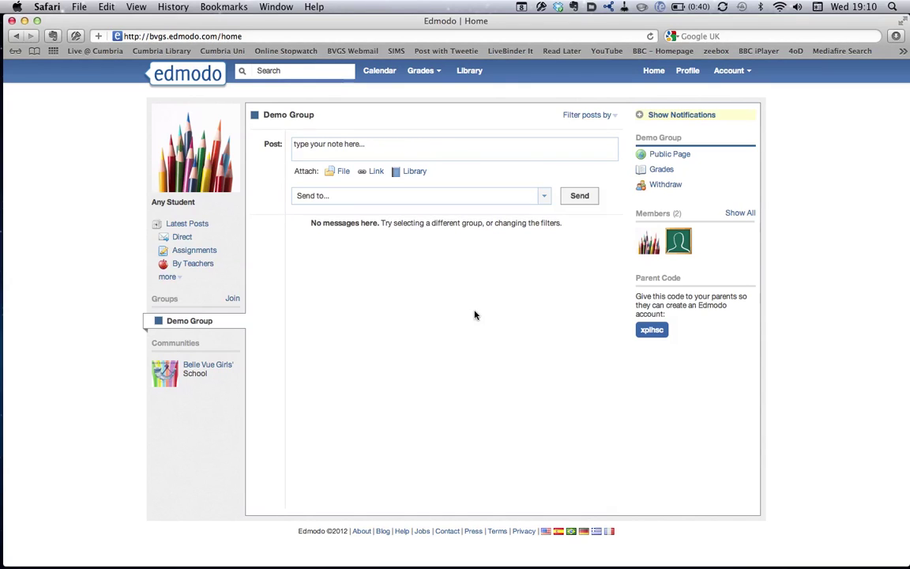